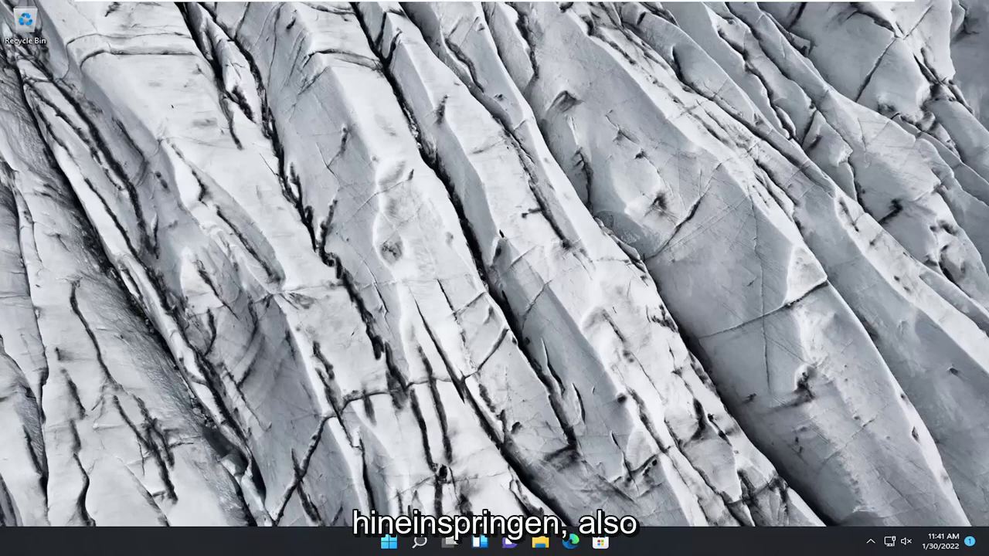
Step: Open the Services console from search and scroll to the Bluetooth services
left_click(418, 543)
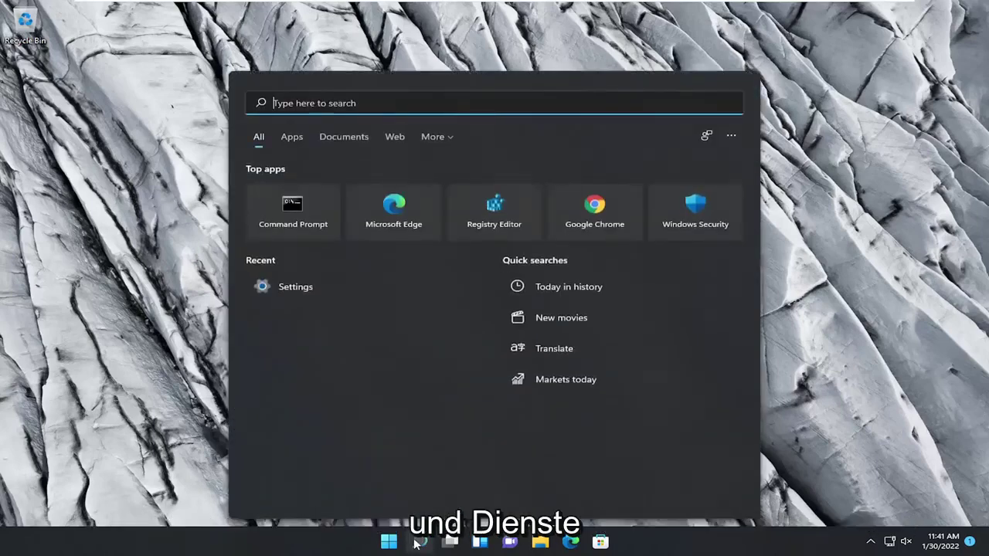
type("services")
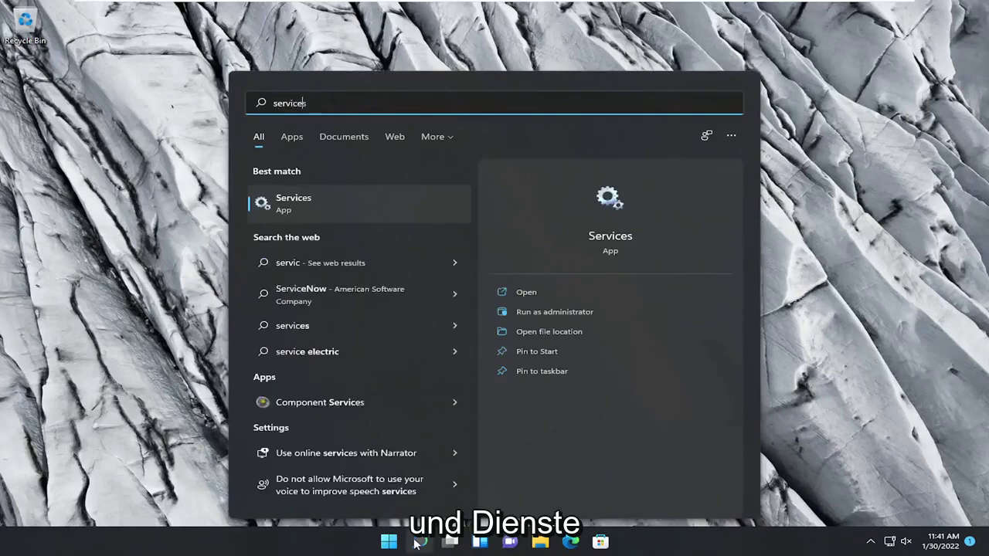
left_click(298, 208)
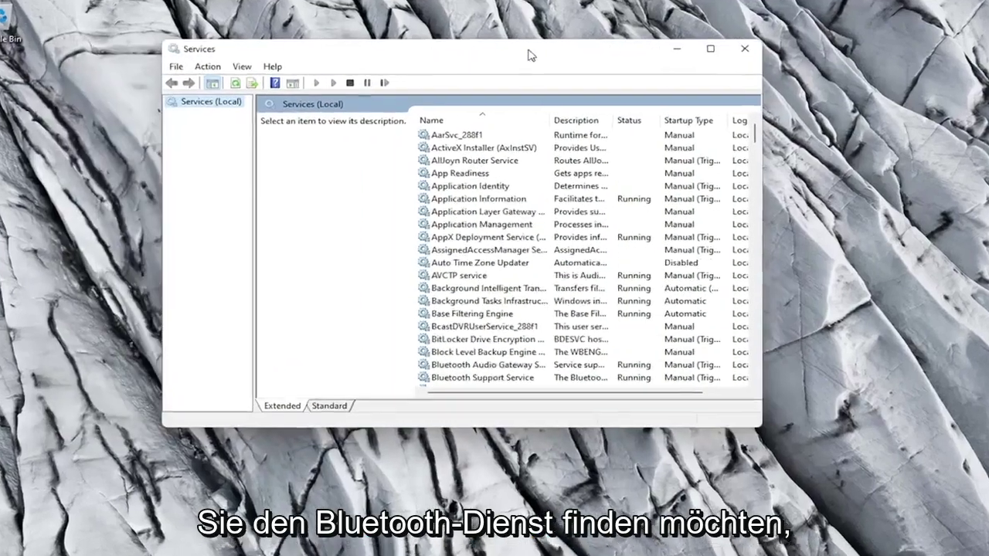
scroll(331, 320, "down", 2)
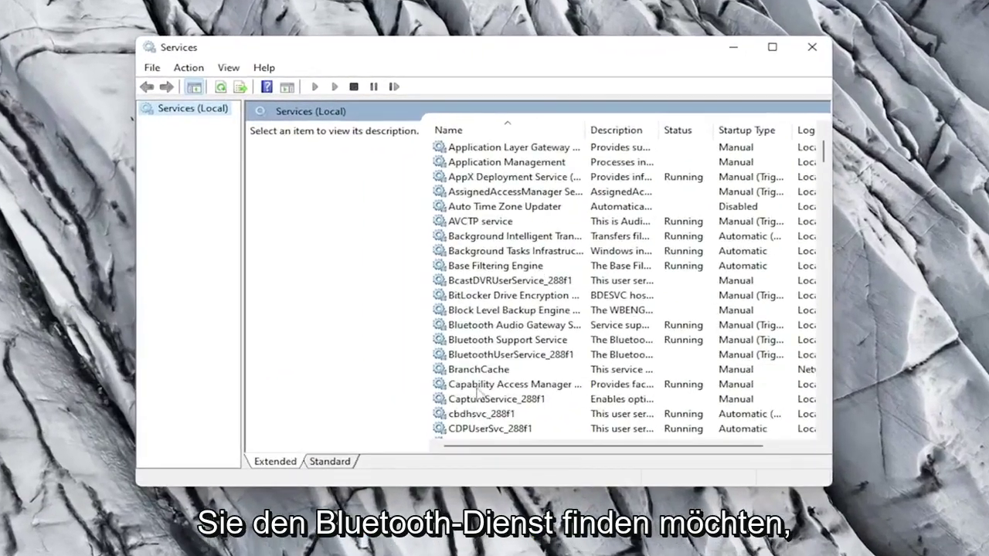
left_click(473, 341)
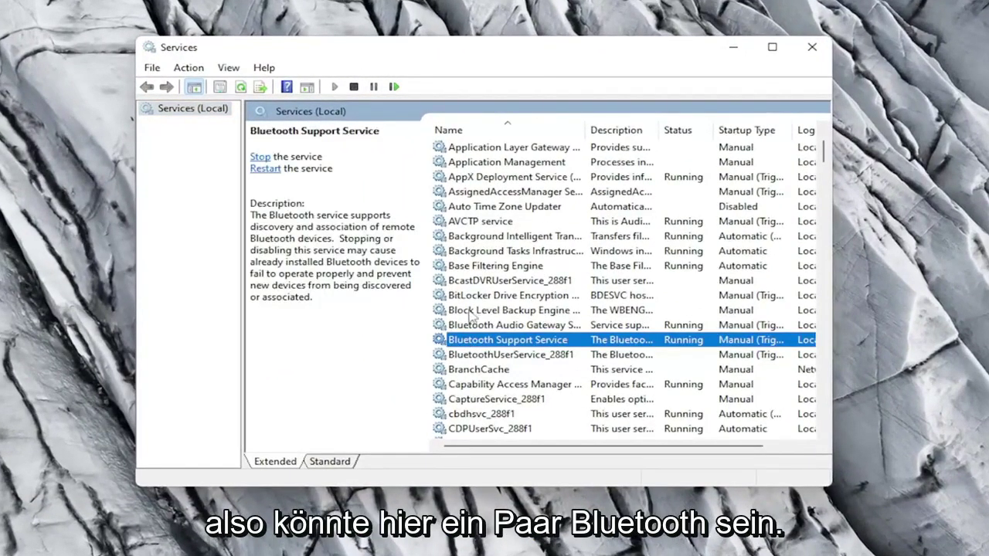
Step: Set the Bluetooth Audio Gateway Service startup type to Automatic and apply it
double_click(471, 326)
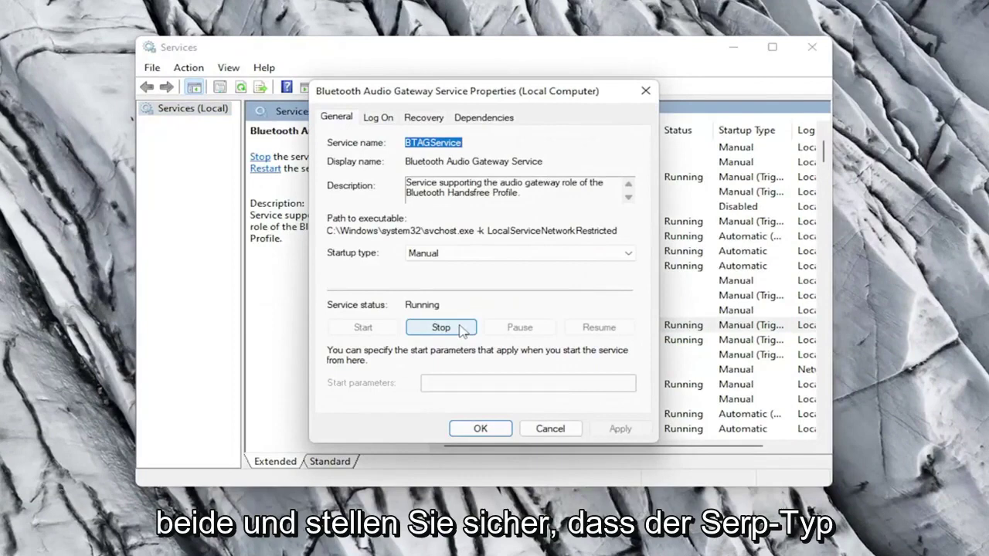
left_click(433, 254)
left_click(434, 282)
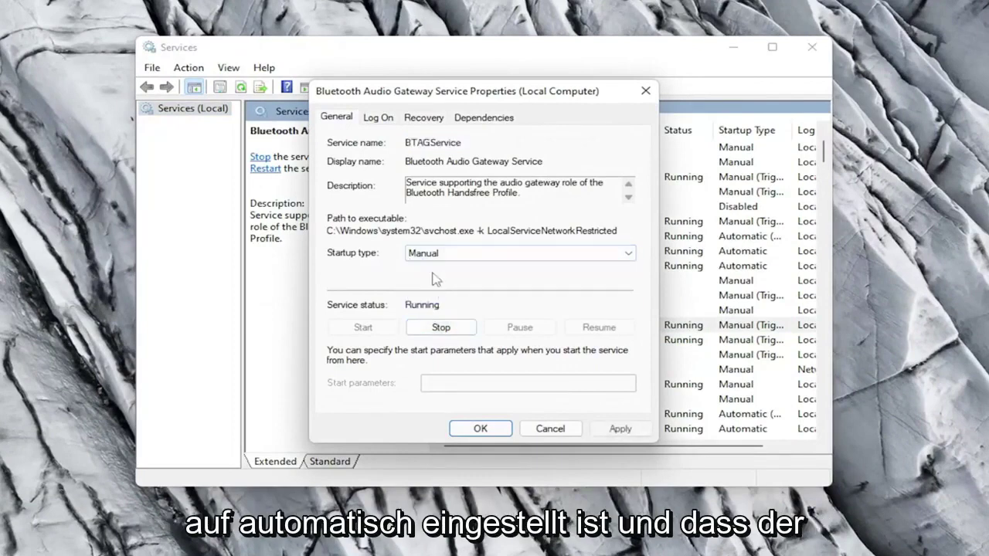
left_click(437, 258)
left_click(434, 271)
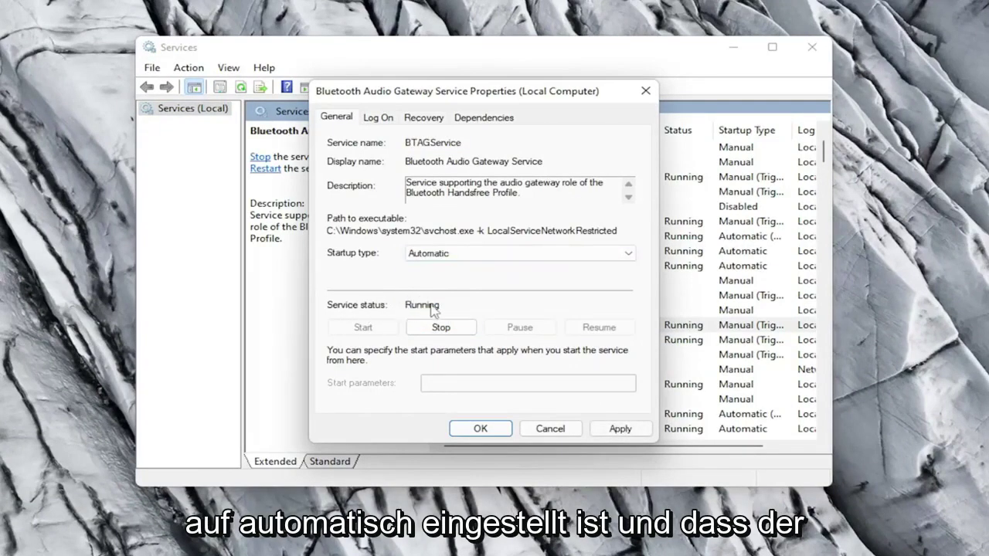
left_click(596, 428)
left_click(477, 428)
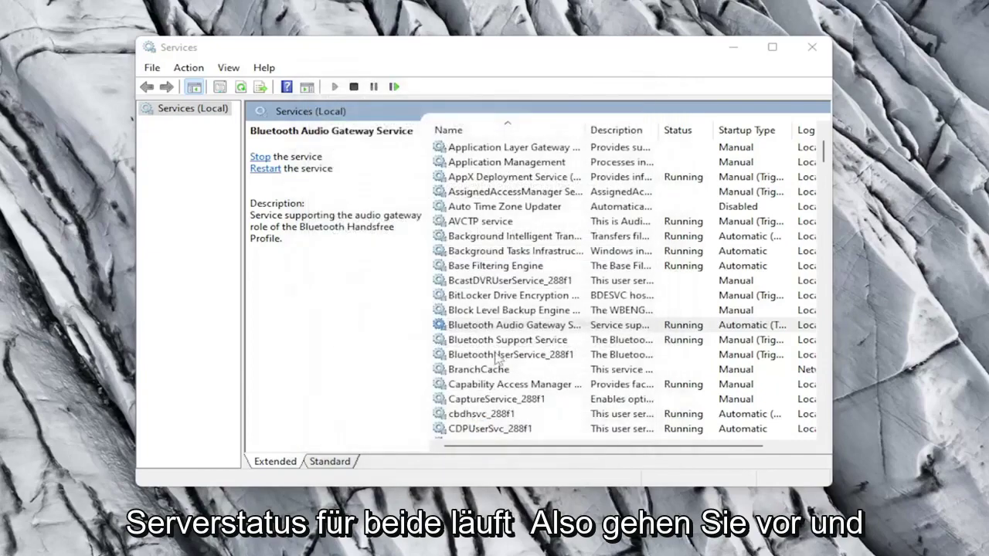
Step: Set the Bluetooth Support Service startup type to Automatic, then check BluetoothUserService_288f1
double_click(499, 340)
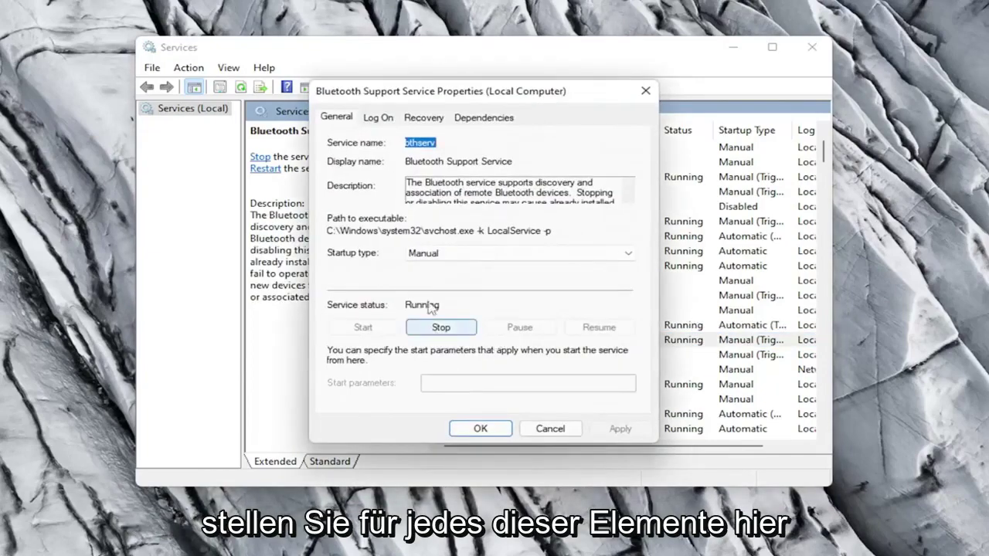
left_click(432, 253)
left_click(431, 273)
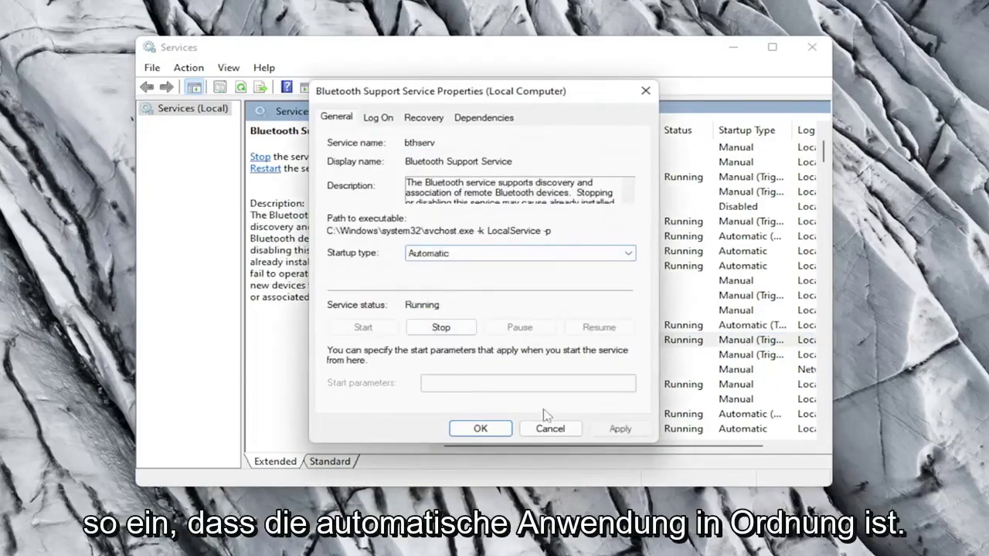
left_click(616, 428)
left_click(478, 428)
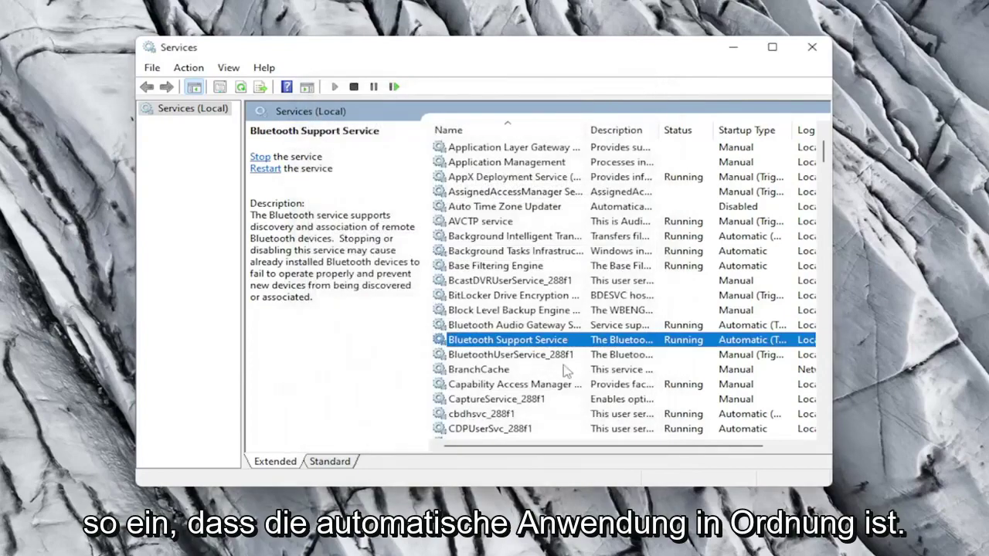
left_click(510, 355)
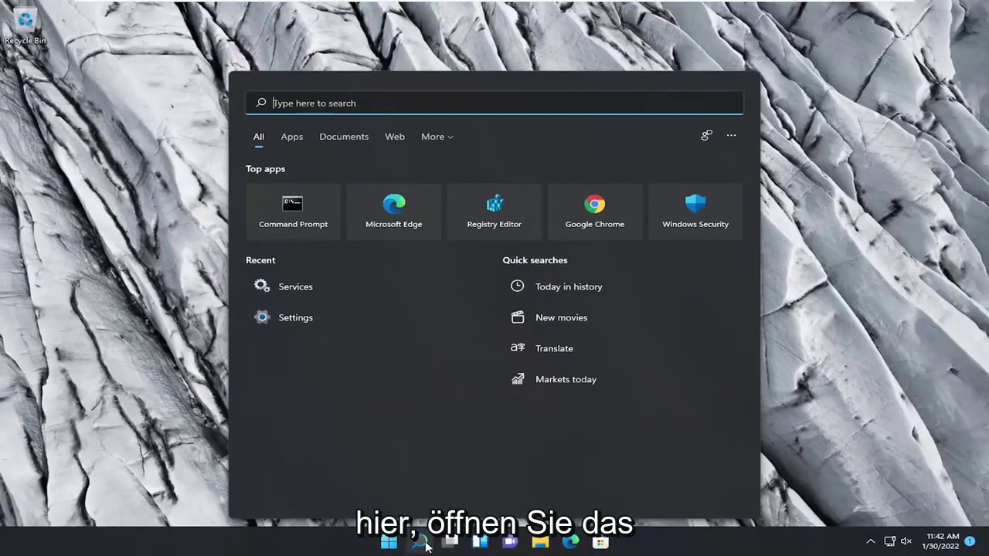
Step: Launch Command Prompt via 'cmd' search as administrator, accepting the UAC prompt
type("cmd")
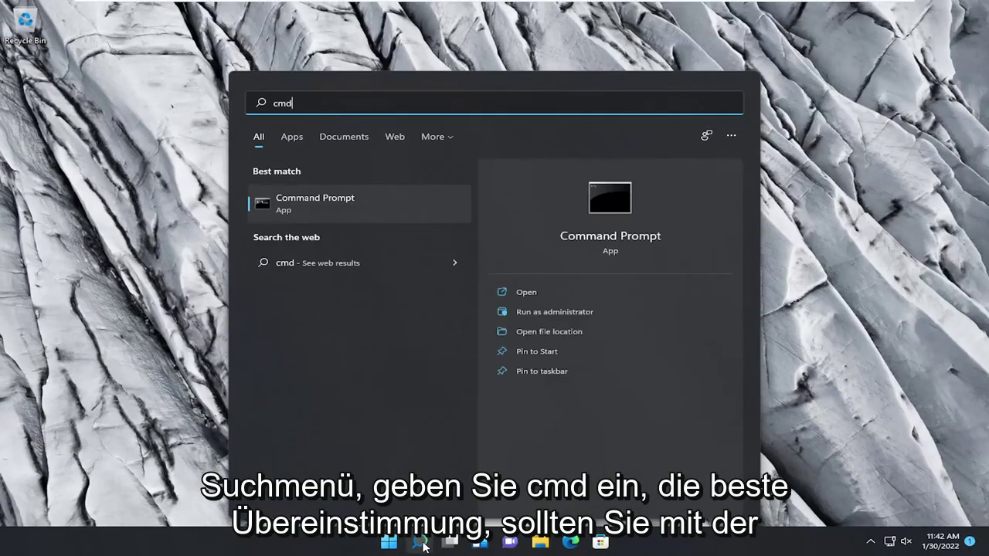
right_click(307, 203)
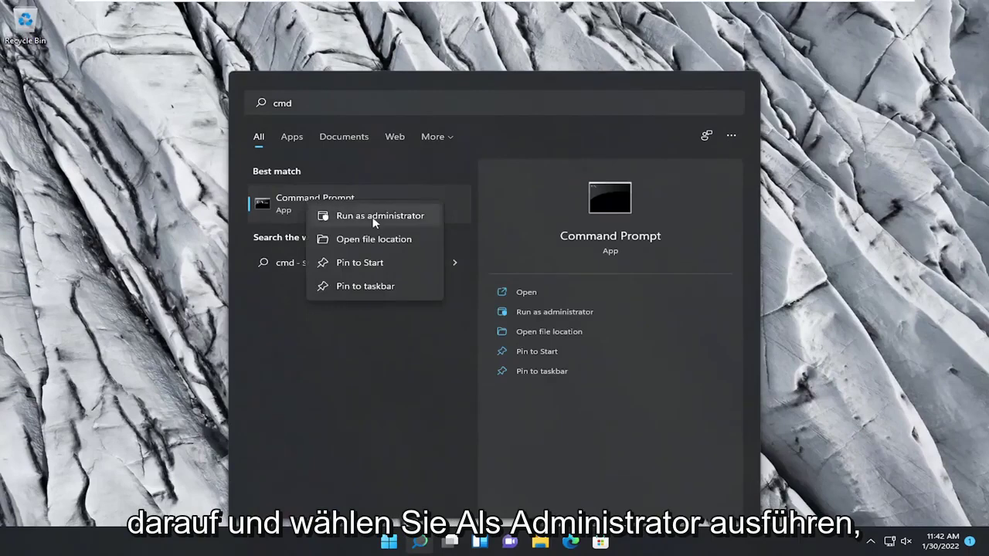
left_click(374, 223)
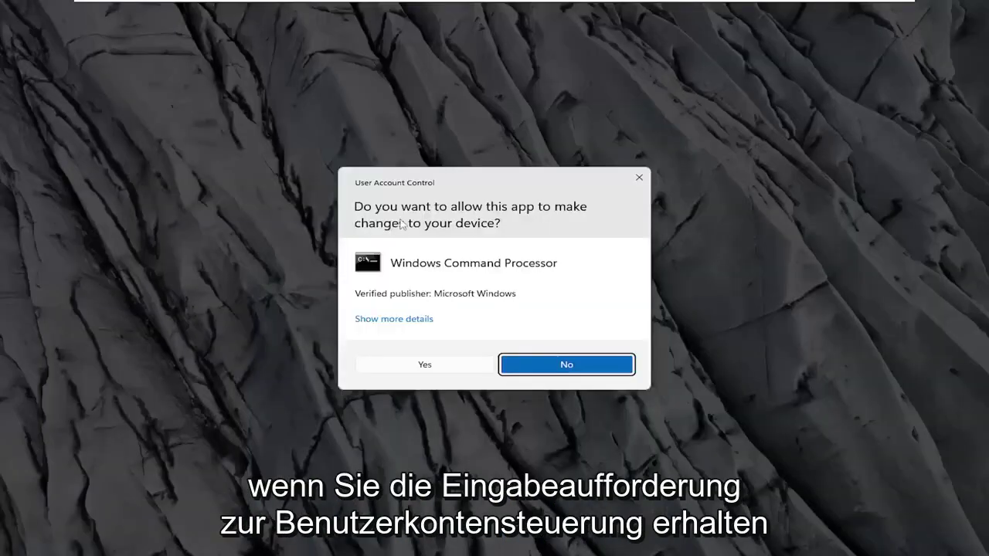
left_click(419, 367)
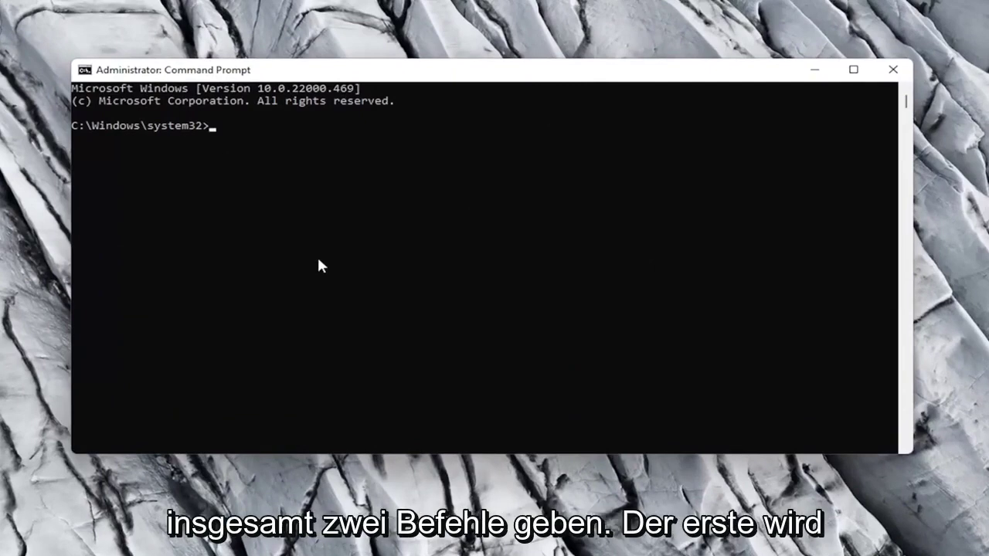
Step: Run 'sfc /scannow' to scan and repair Windows system files
type("s")
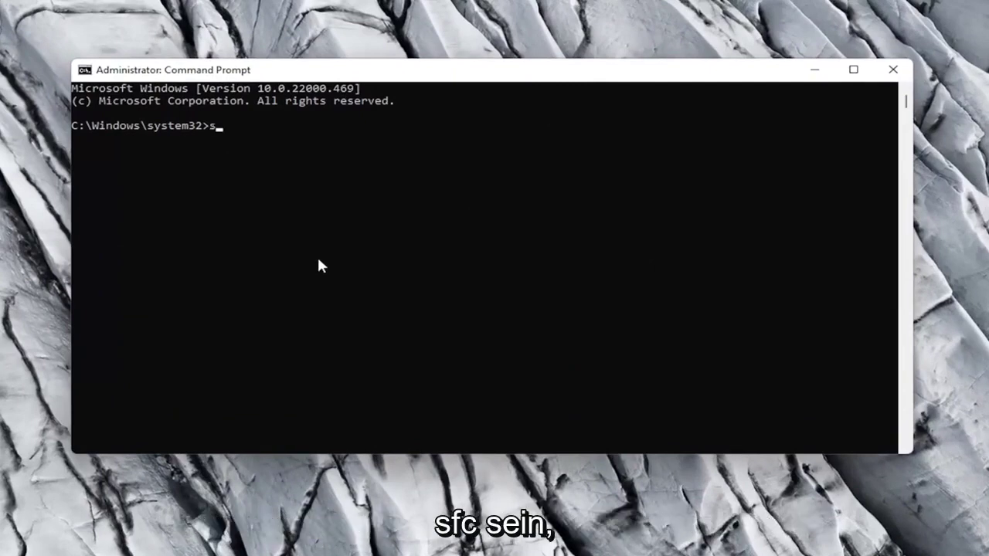
type("fc /scannow")
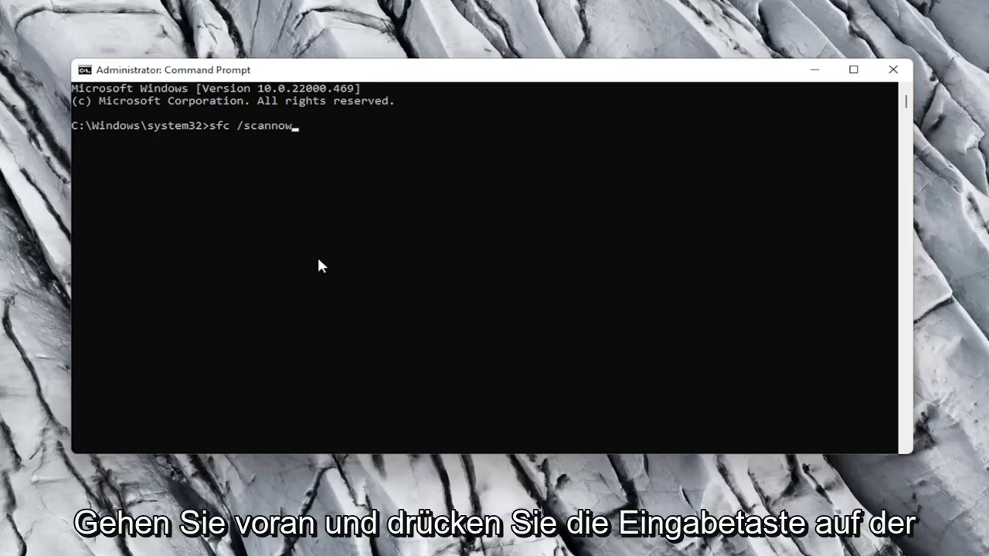
key("Return")
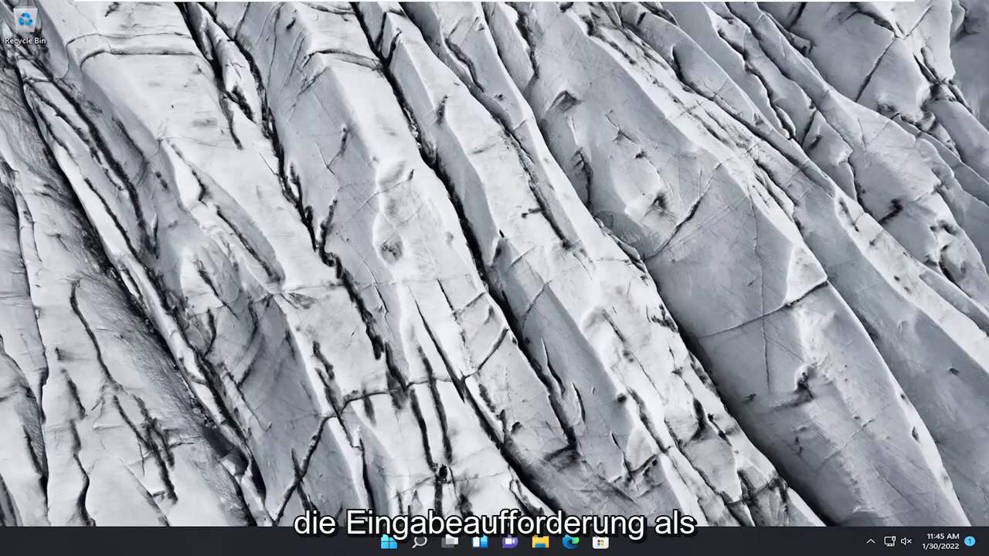
Step: Launch an elevated Command Prompt from 'cmd' search and move it toward screen centre
left_click(420, 543)
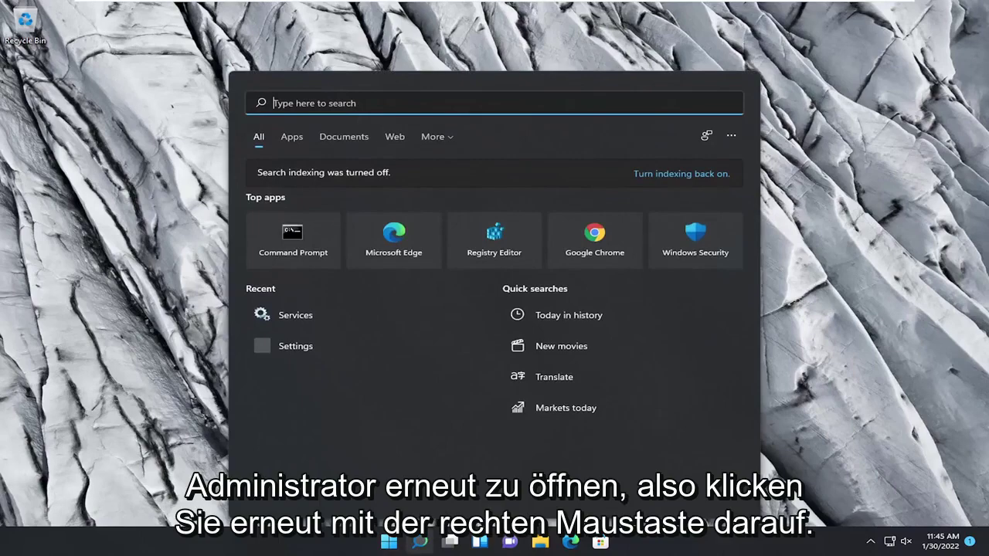
type("cmd")
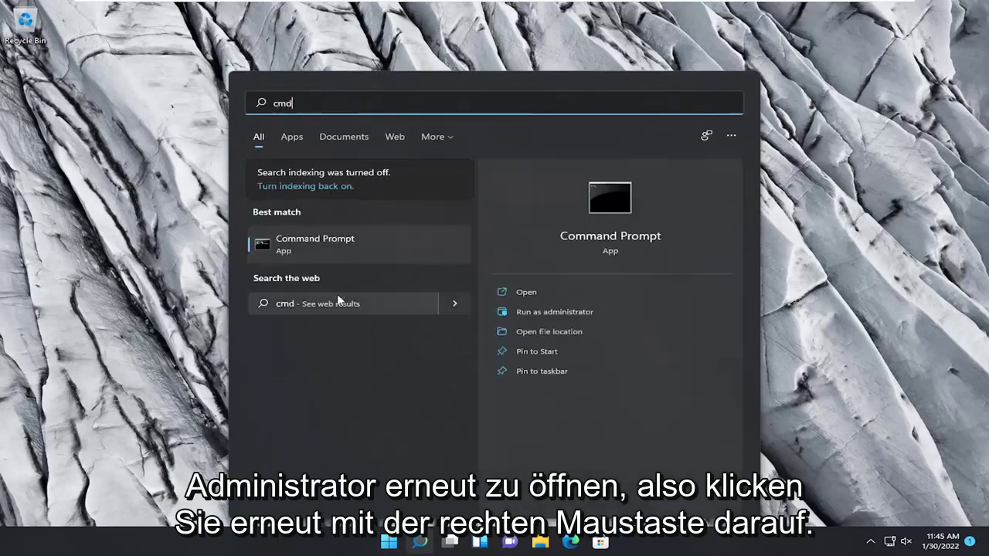
right_click(307, 247)
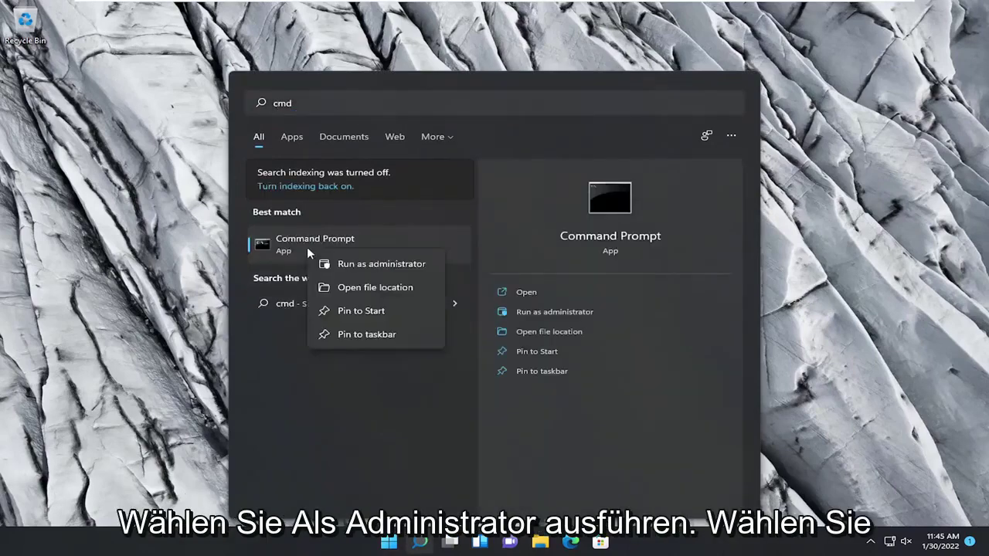
left_click(351, 264)
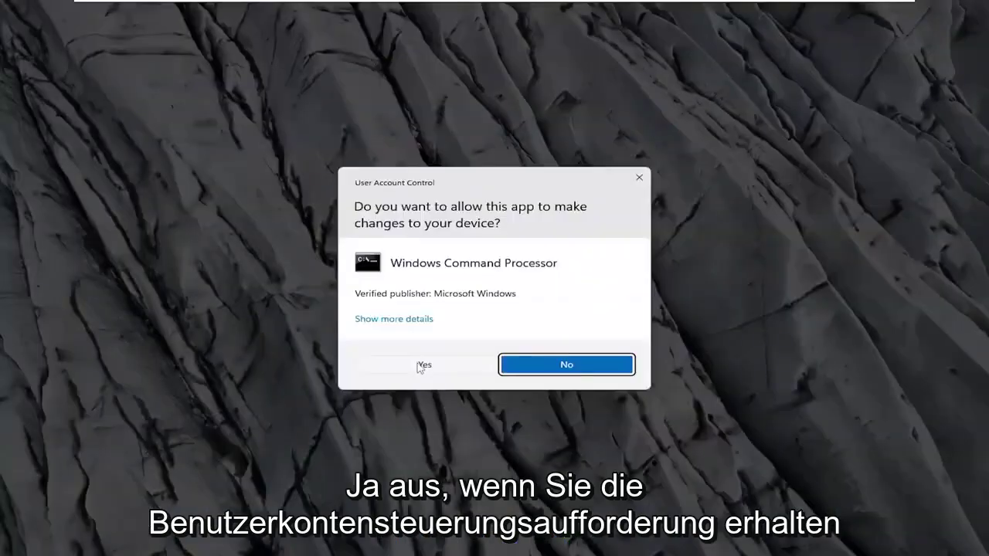
left_click(419, 366)
left_click_drag(468, 31, 581, 102)
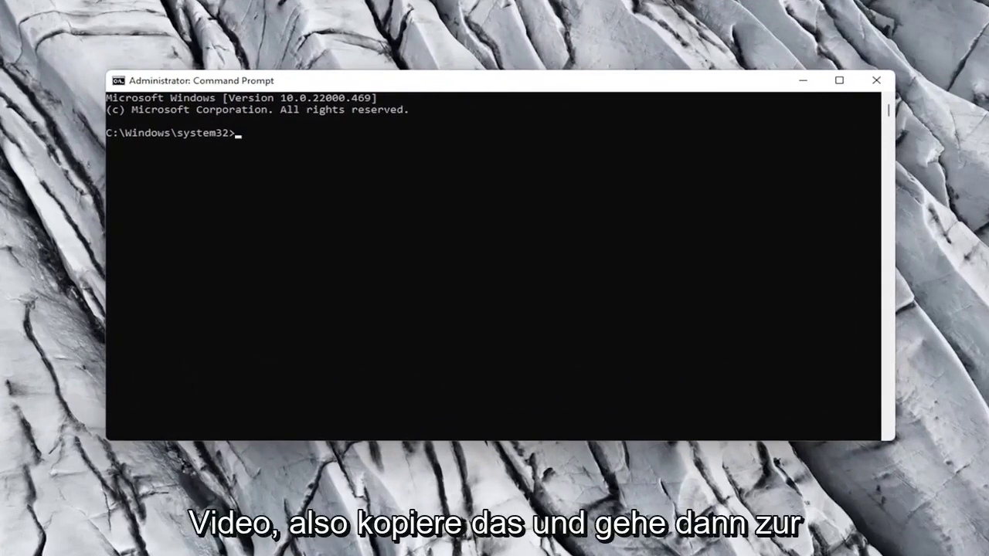
Step: Paste and run 'DISM /Online /Cleanup-image /Restorehealth' from the title-bar Edit menu
right_click(476, 85)
left_click(531, 192)
left_click(642, 220)
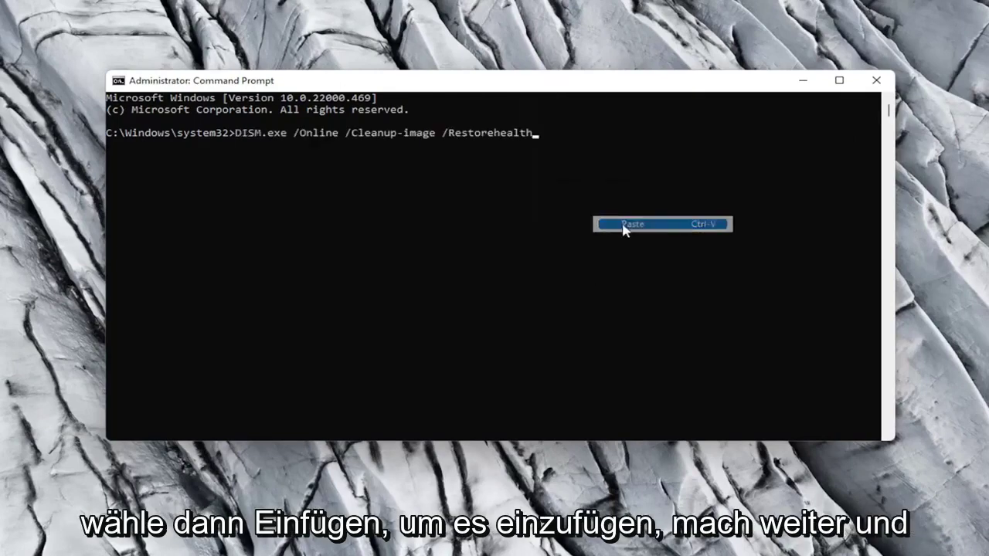
key("Return")
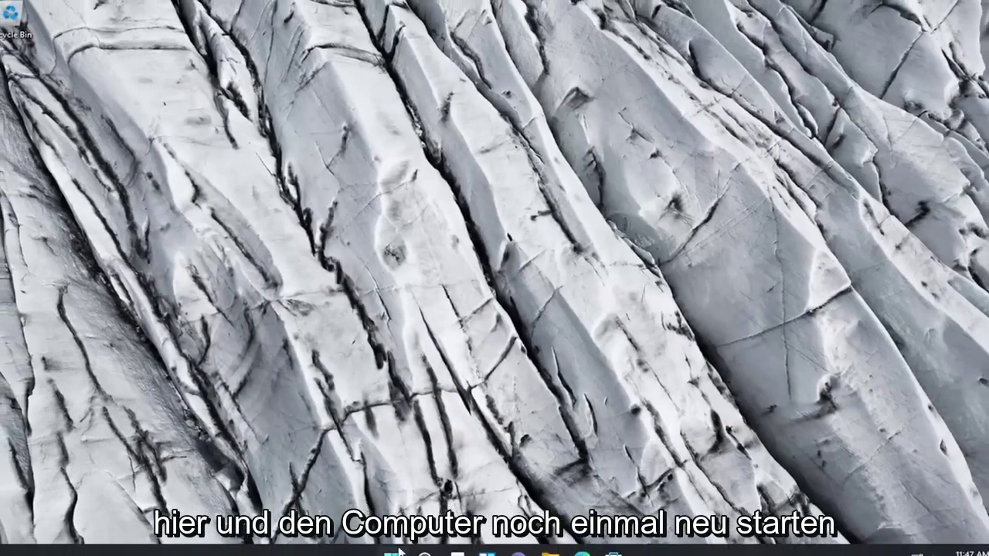
Step: Restart the computer from the Win+X Shut down or sign out menu
key("super+x")
mouse_move(411, 494)
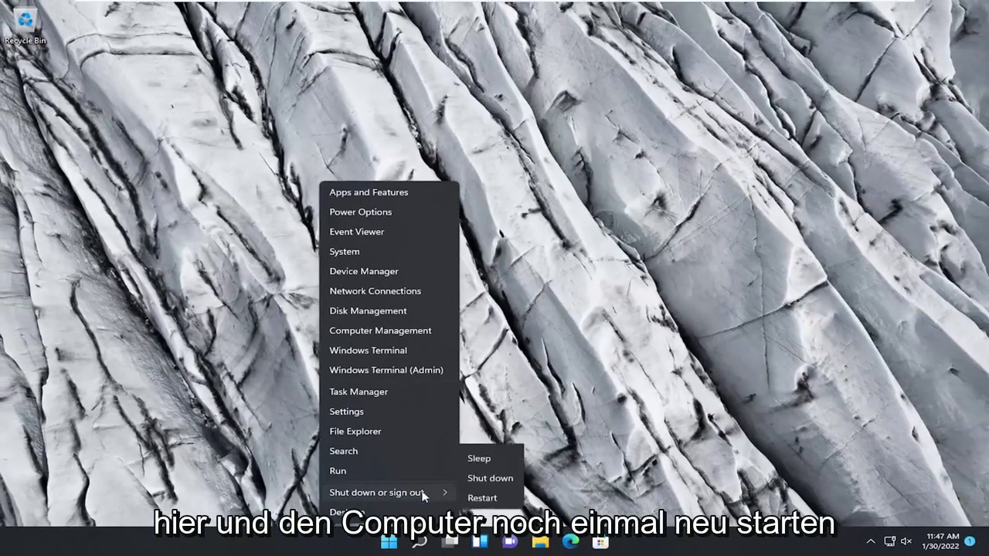
left_click(485, 512)
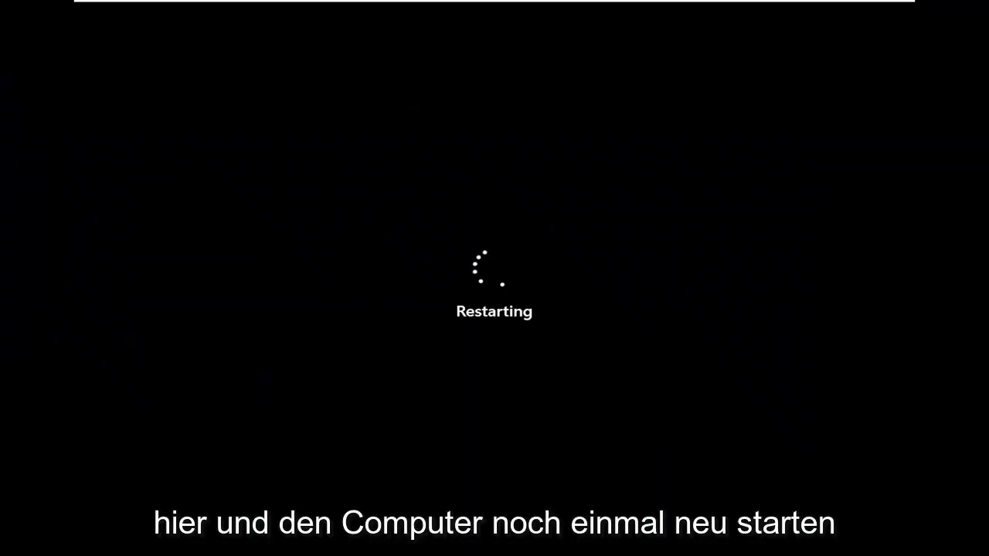